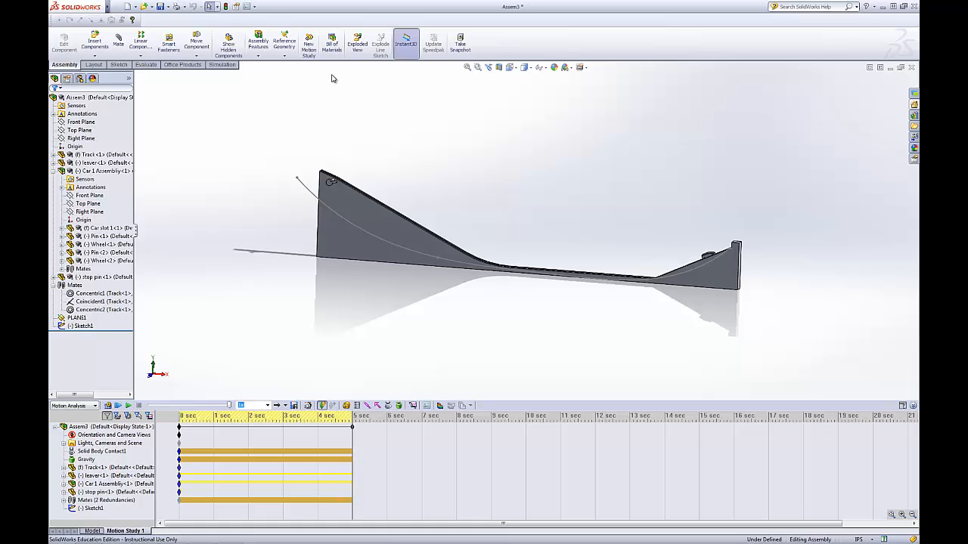
Add a camera to the motion study's Lights, Cameras and Scene
middle_click_drag(568, 198, 633, 216)
scroll(633, 217, "down", 2)
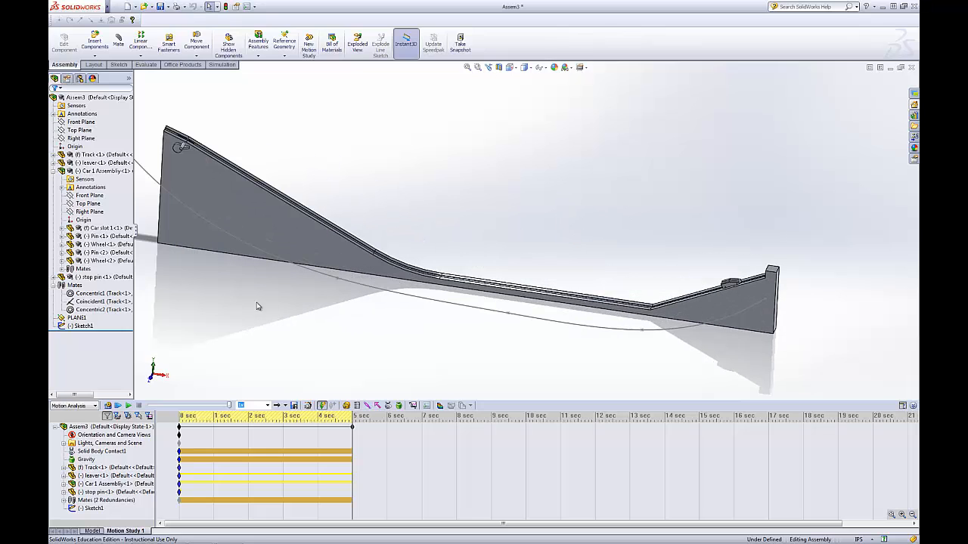
right_click(103, 445)
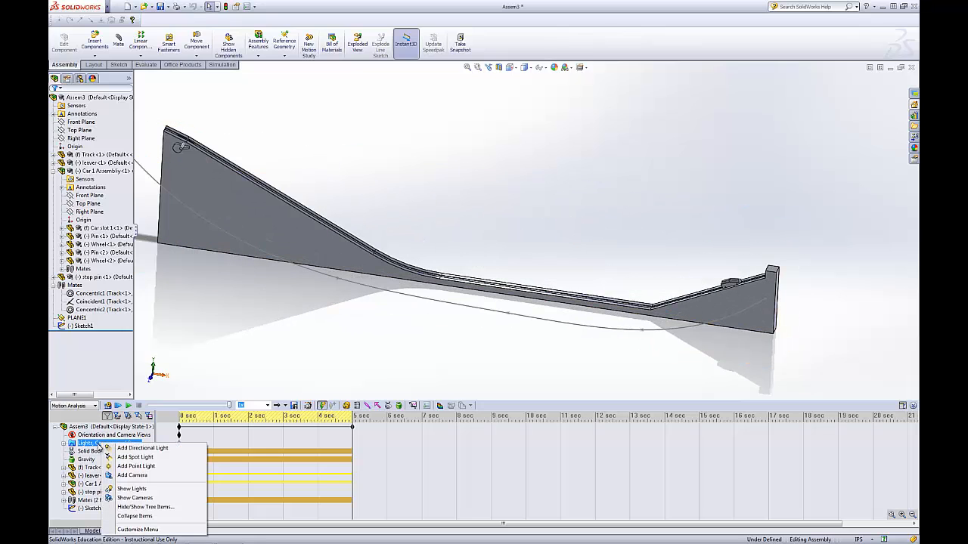
left_click(82, 449)
right_click(120, 444)
left_click(141, 473)
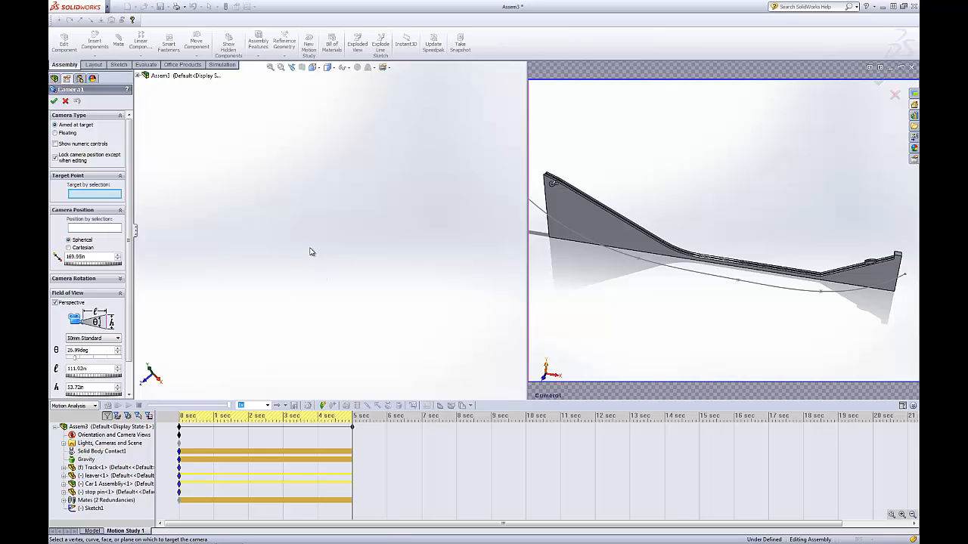
Reposition the camera's target point above the track and the camera body freehand in an isometric view
middle_click_drag(192, 281, 223, 251)
left_click(312, 68)
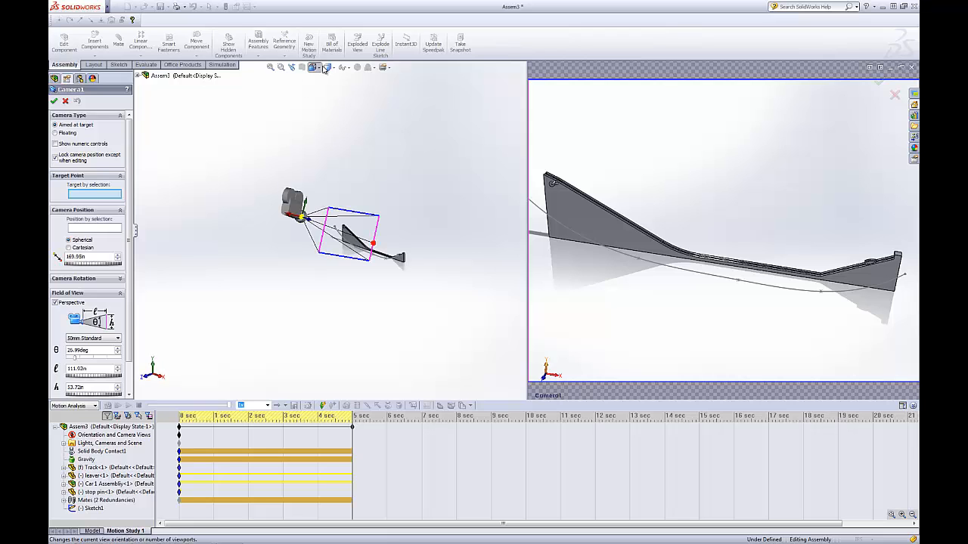
left_click(331, 217)
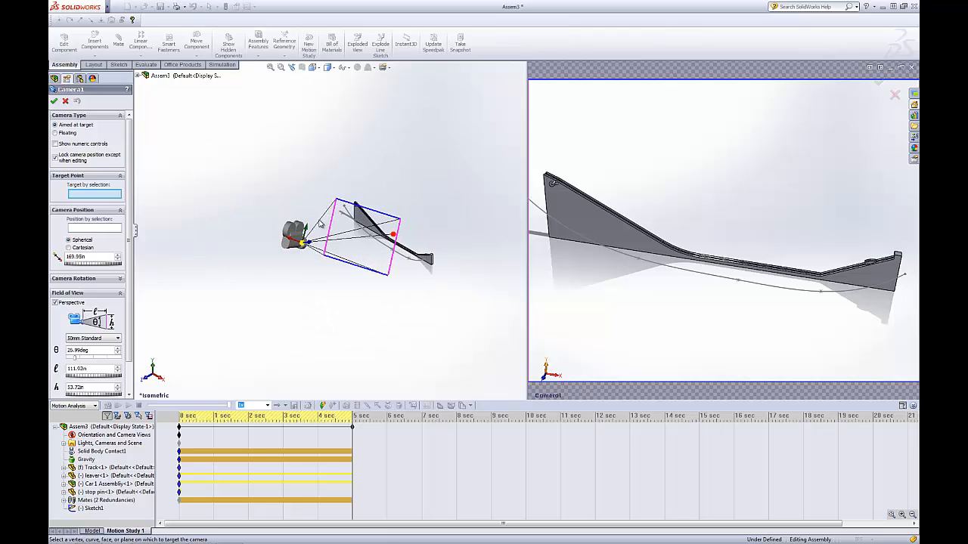
scroll(441, 238, "down", 2)
scroll(274, 228, "down", 2)
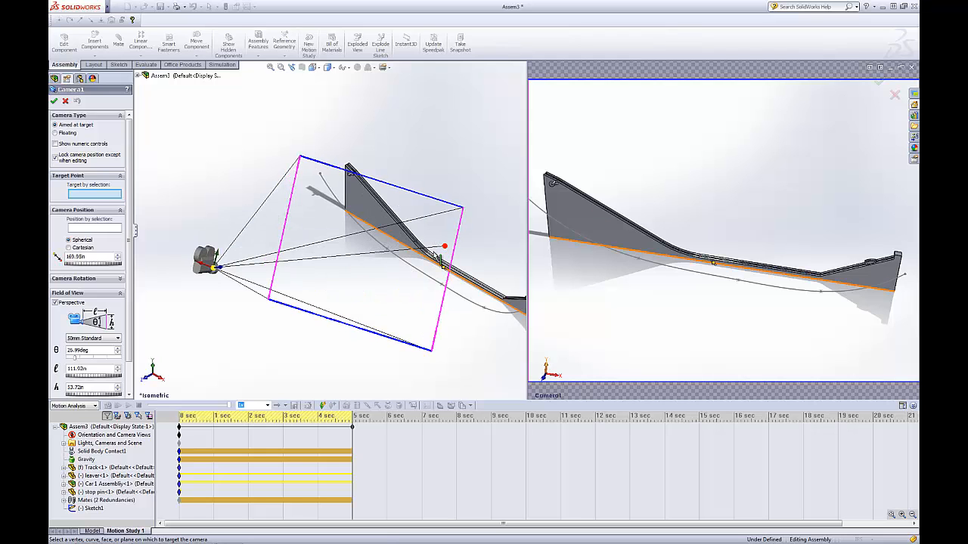
left_click_drag(447, 245, 444, 188)
left_click_drag(219, 276, 251, 242)
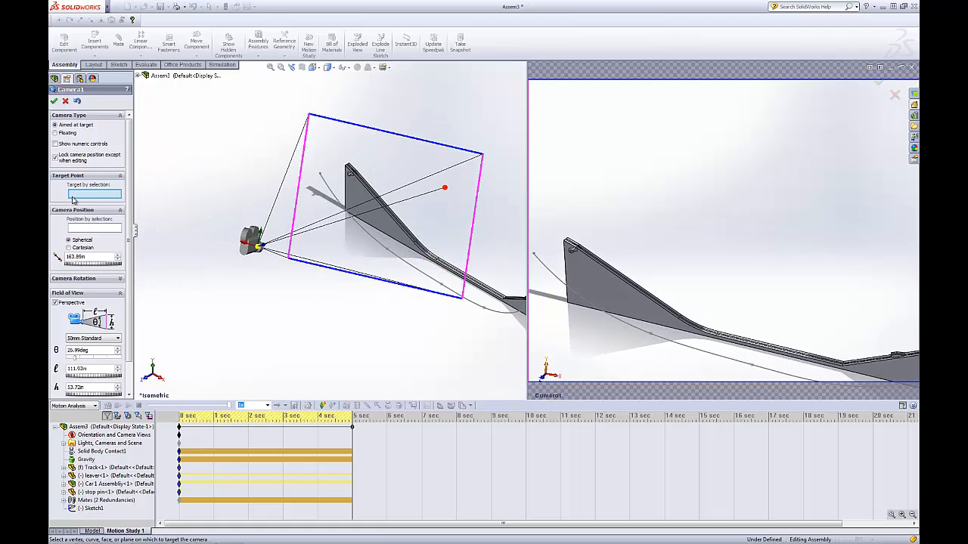
Aim the camera's target point at an edge on the car, about 37.66% along that edge
scroll(362, 171, "down", 4)
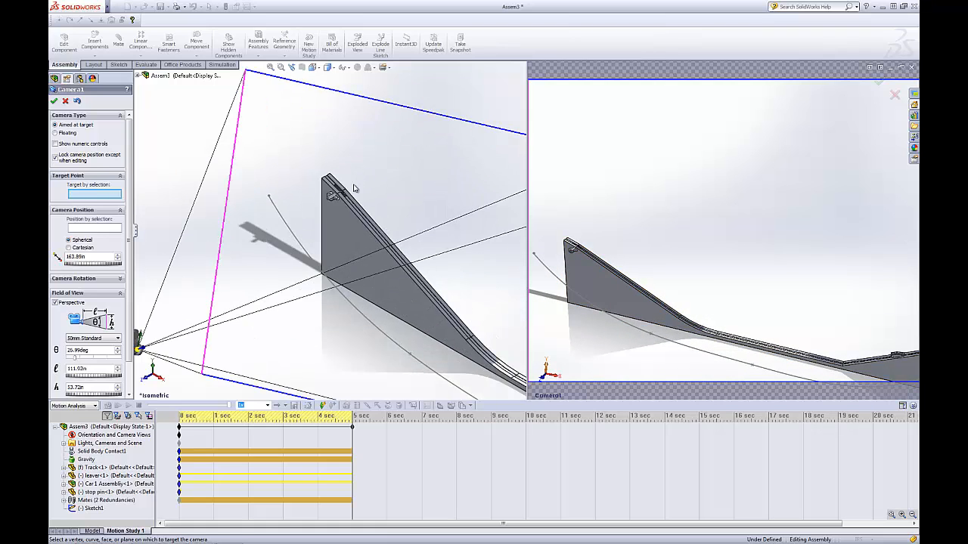
scroll(354, 182, "up", 8)
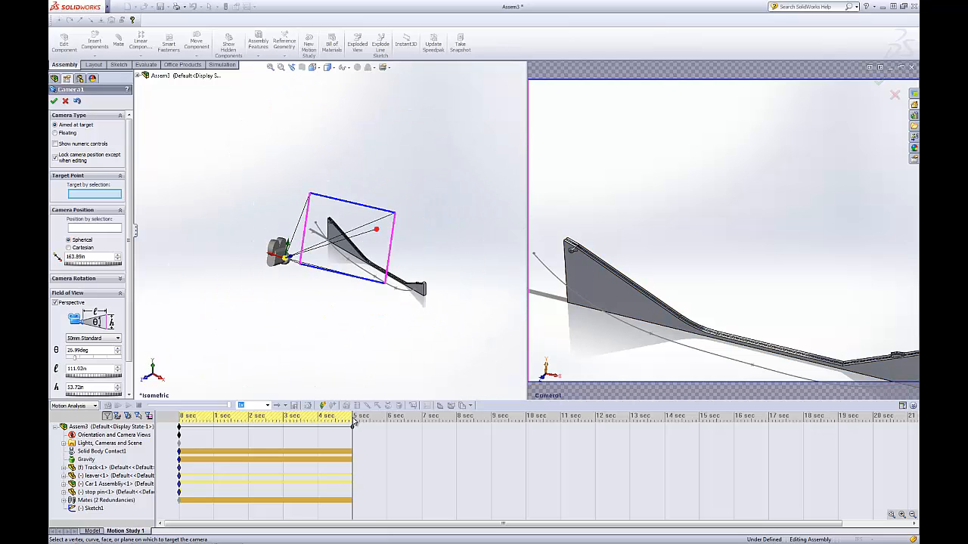
scroll(437, 266, "down", 5)
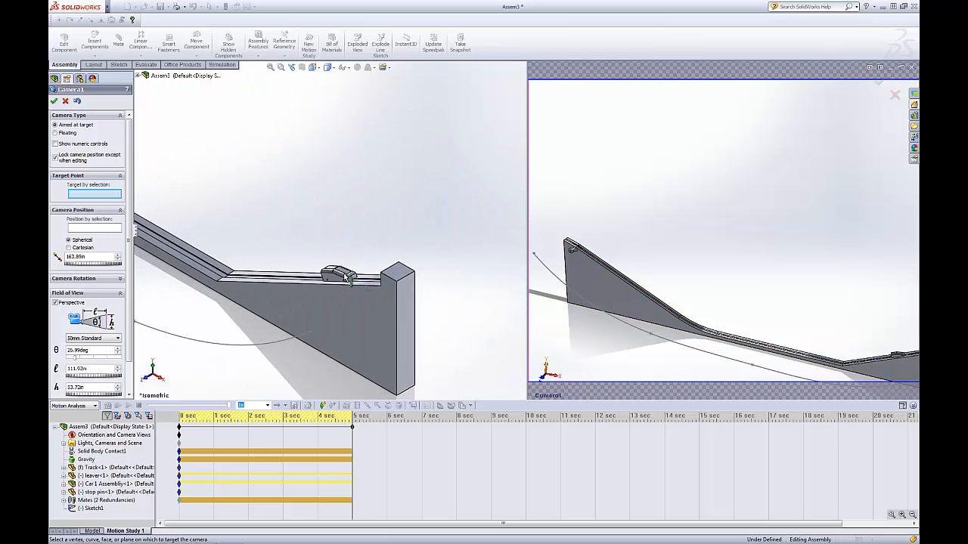
left_click(349, 274)
scroll(340, 268, "down", 3)
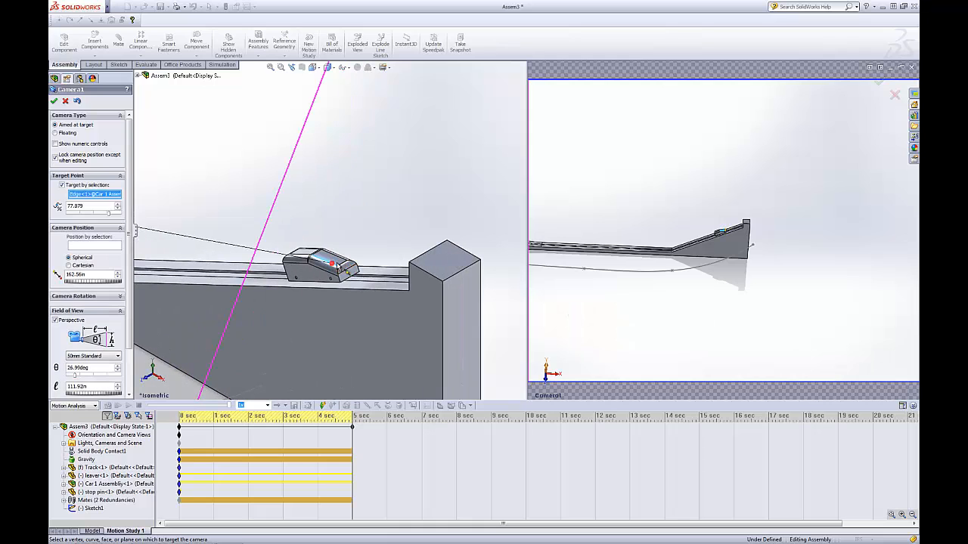
left_click(337, 270)
scroll(415, 270, "up", 6)
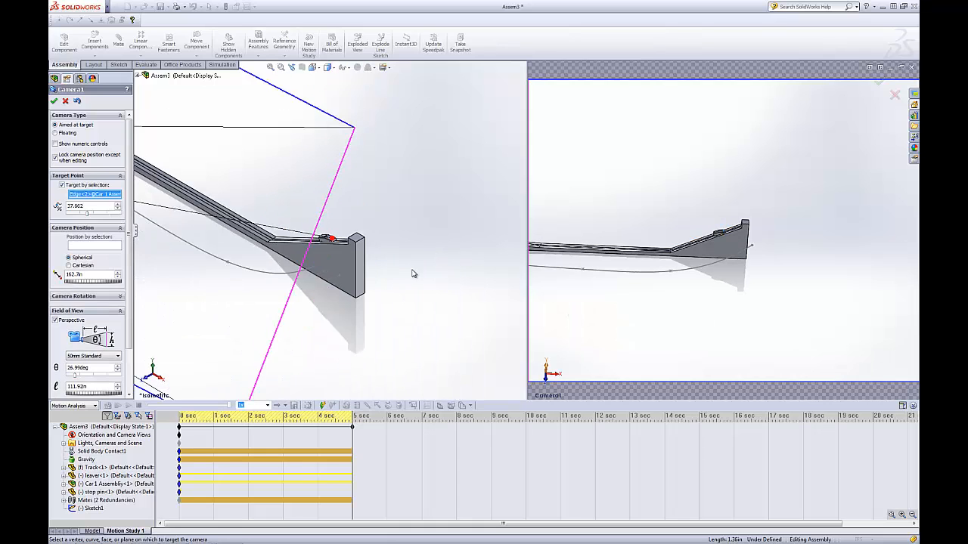
Attach the camera position to the Sketch1 spline at 99.8% of its length, near the stop end of the track, and accept
scroll(424, 269, "up", 2)
scroll(175, 193, "down", 5)
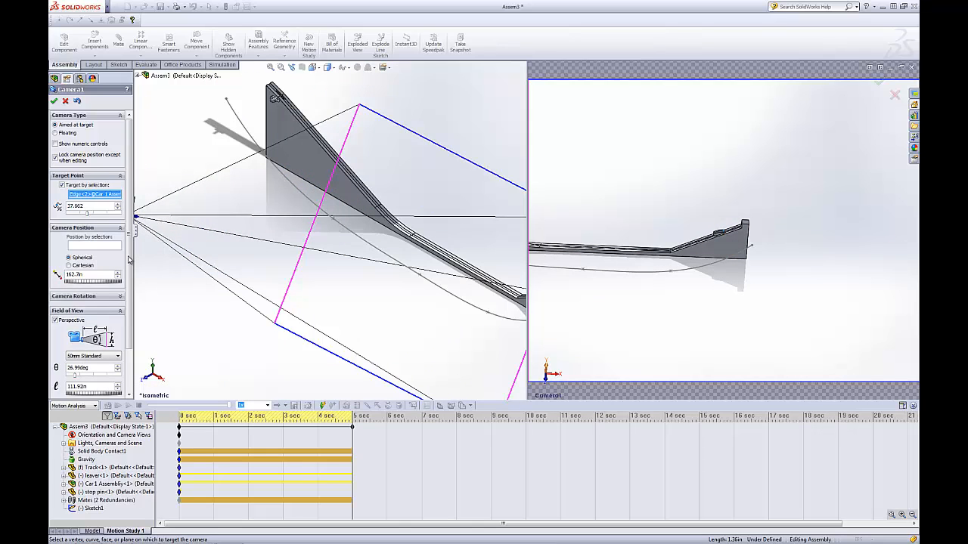
left_click(82, 245)
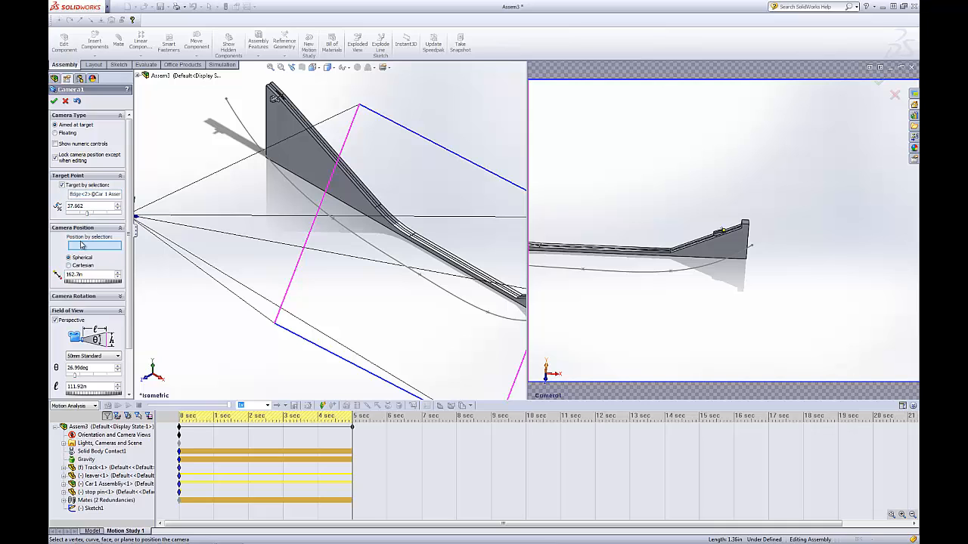
left_click(393, 264)
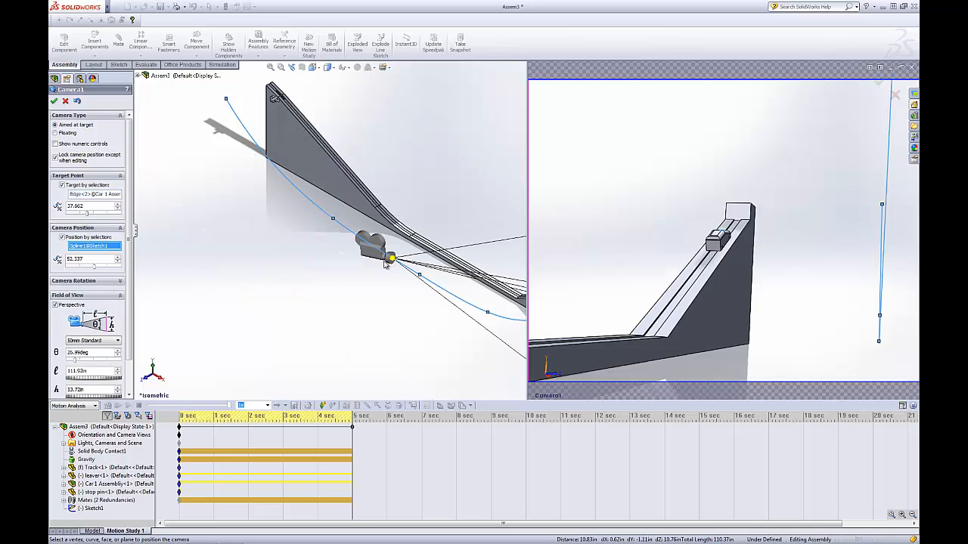
scroll(384, 266, "up", 4)
left_click_drag(355, 248, 408, 265)
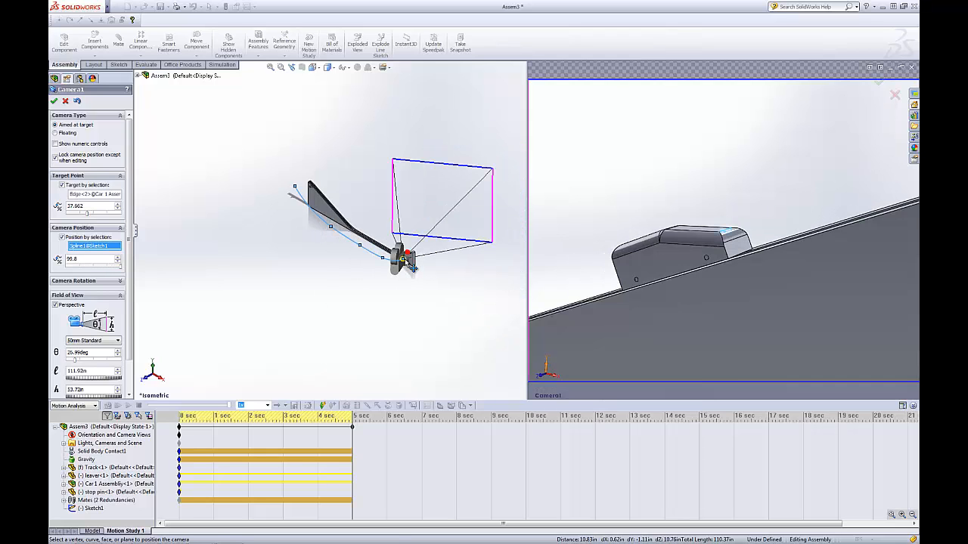
left_click(53, 102)
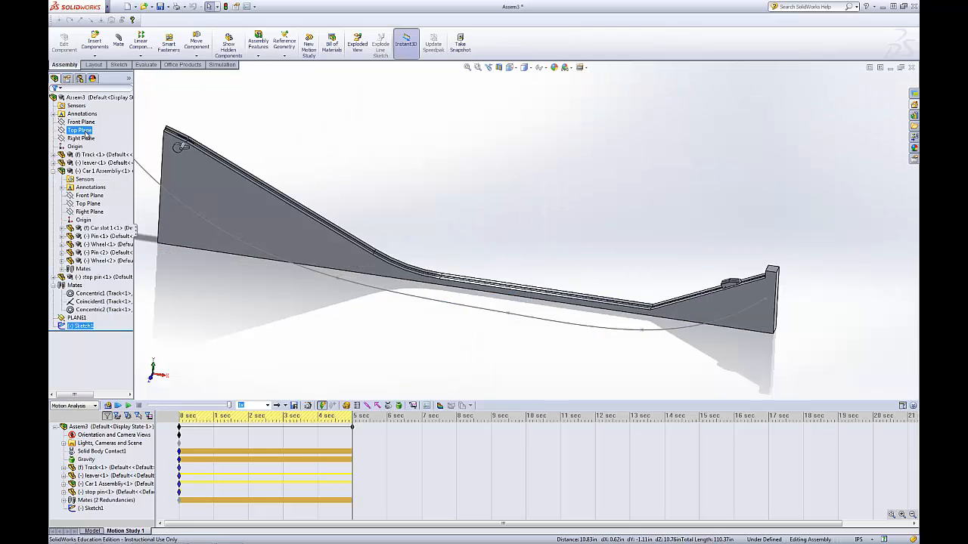
Expand Lights, Cameras and Scene in the motion study and return the time bar to 0 seconds
left_click(346, 424)
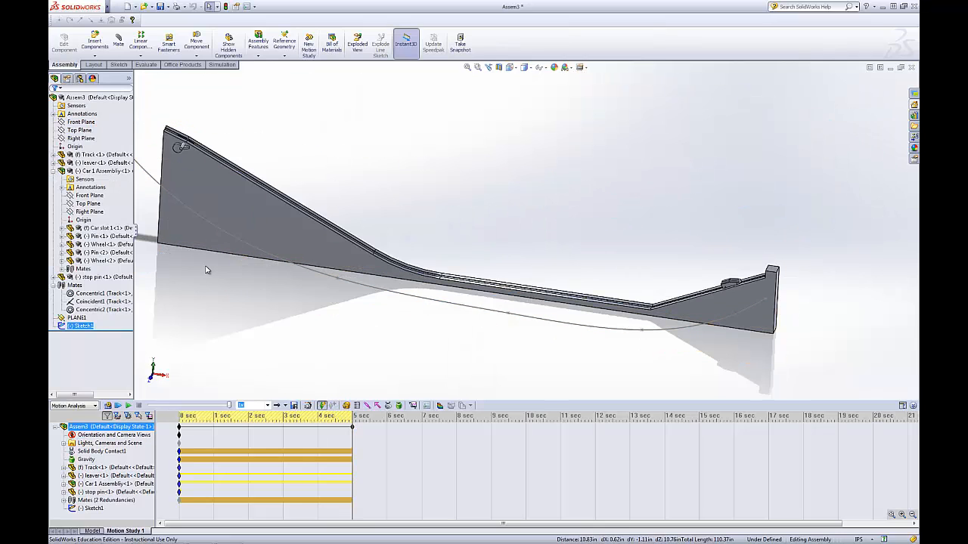
left_click(63, 443)
left_click(109, 500)
right_click(105, 492)
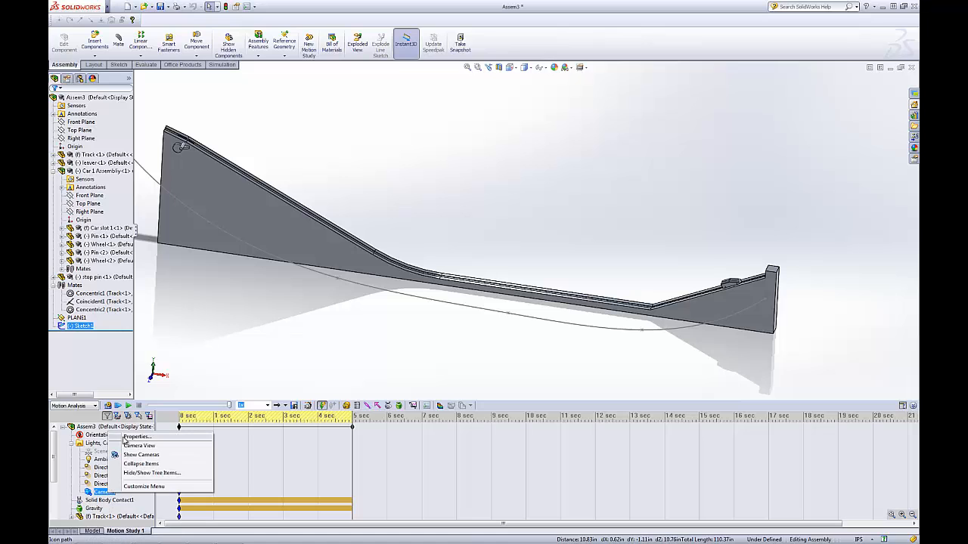
left_click(358, 459)
left_click_drag(353, 431, 168, 430)
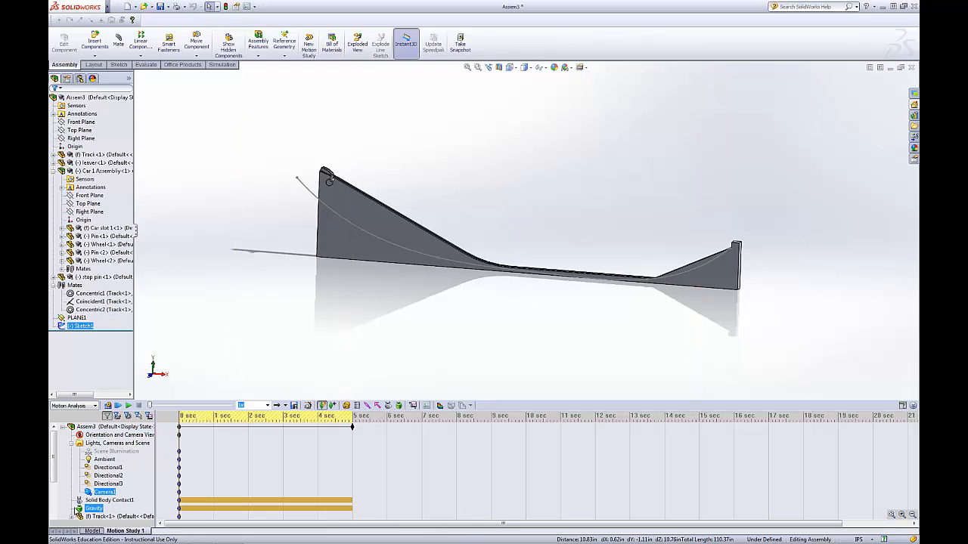
Check the scene through Camera1 at 0 seconds, then leave the camera view
right_click(88, 492)
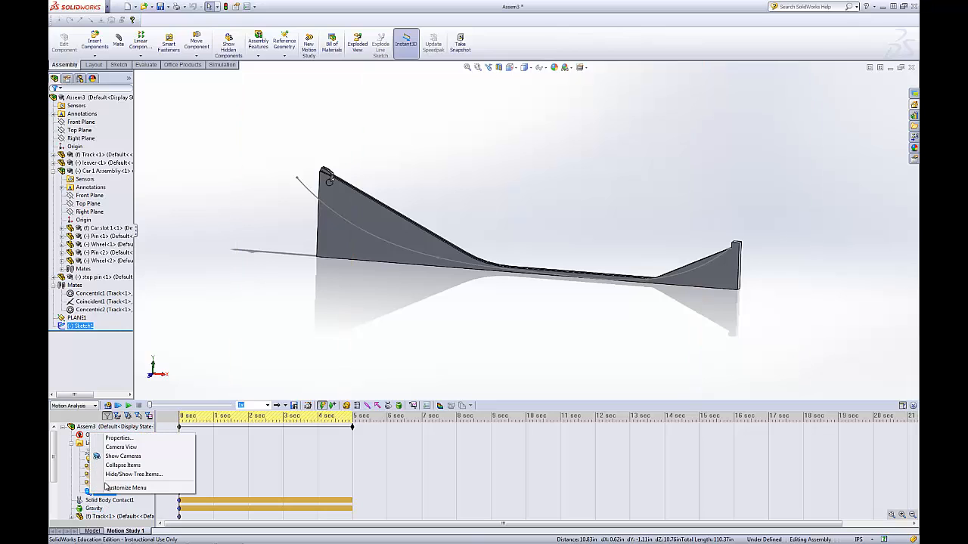
left_click(117, 447)
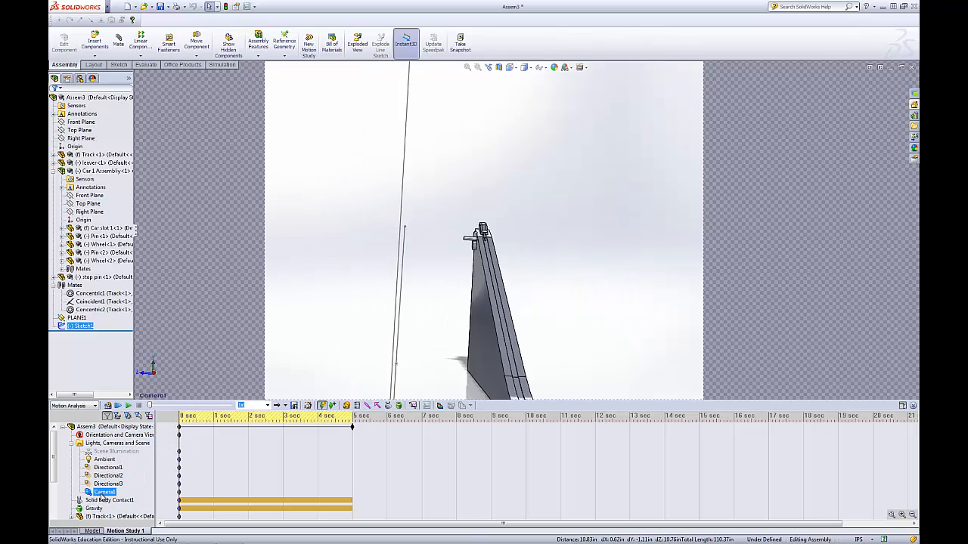
right_click(105, 495)
left_click(129, 446)
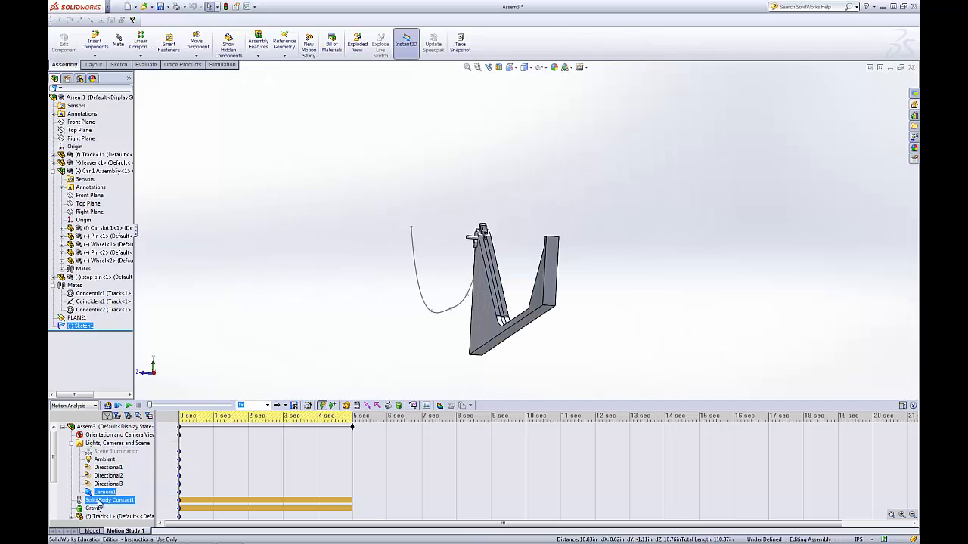
Edit Camera1's properties and set its target point to 40% along the selected car edge
right_click(100, 495)
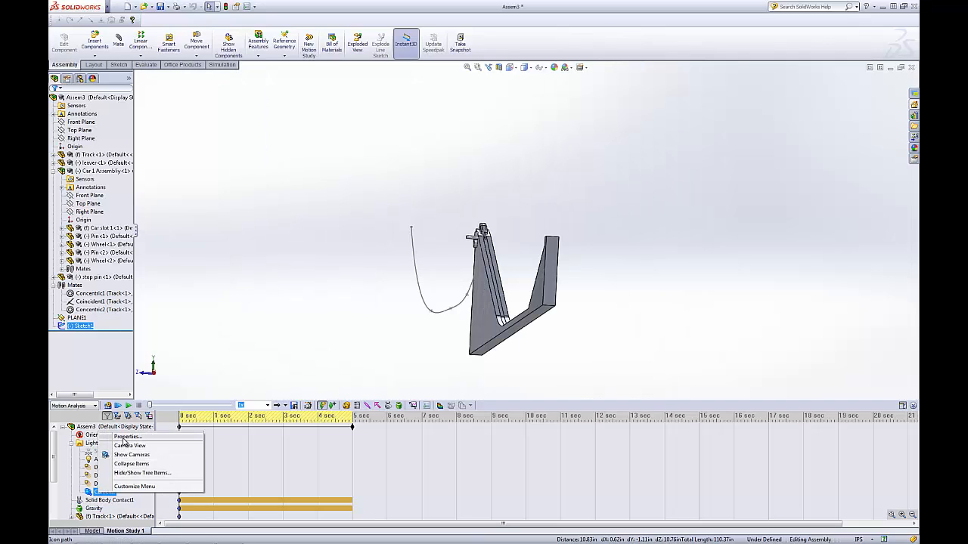
left_click(115, 437)
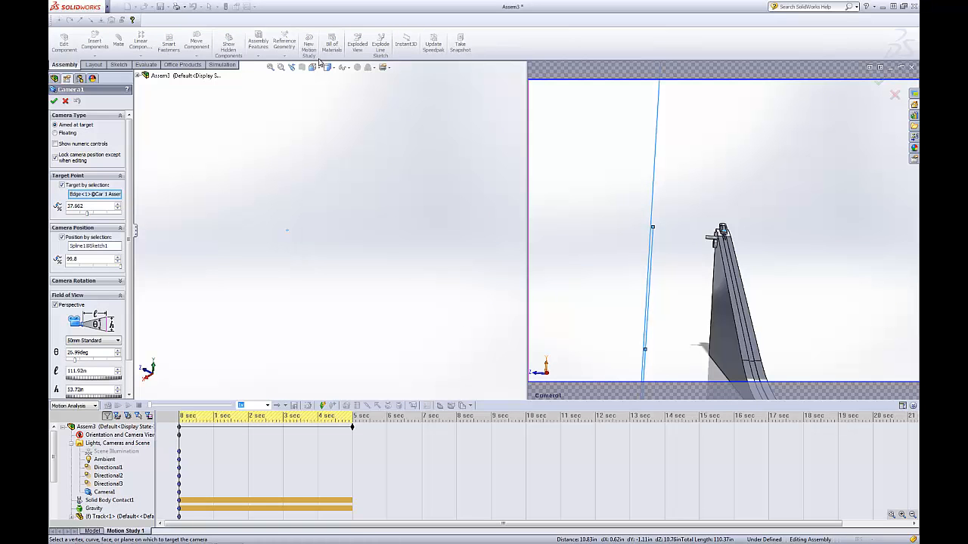
left_click(312, 67)
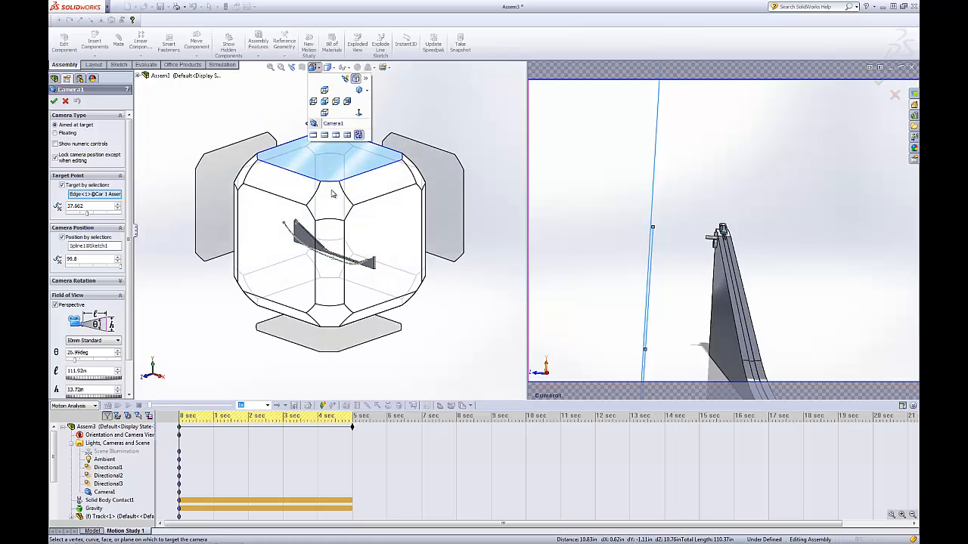
left_click(330, 179)
middle_click_drag(249, 278, 254, 272)
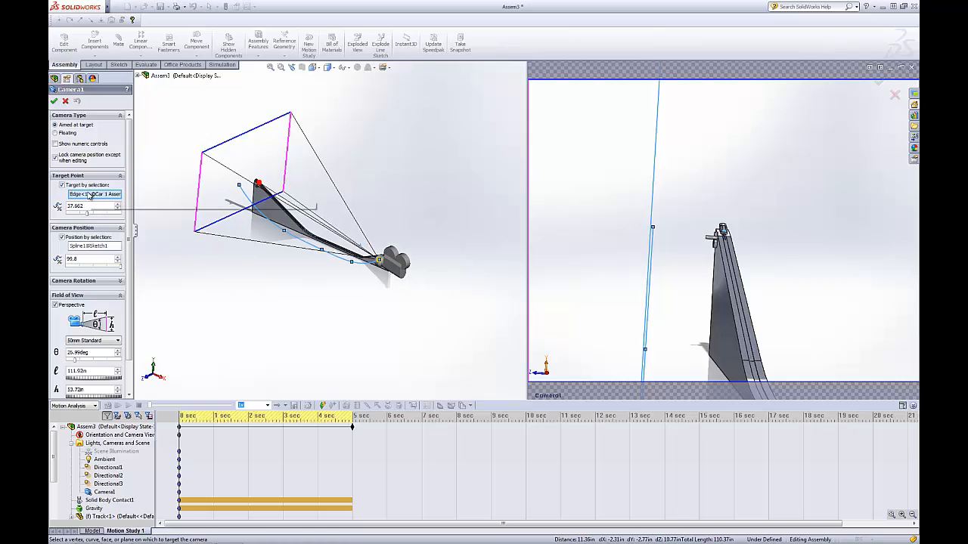
left_click(117, 205)
left_click(117, 205)
left_click(117, 205)
left_click(117, 205)
left_click(117, 206)
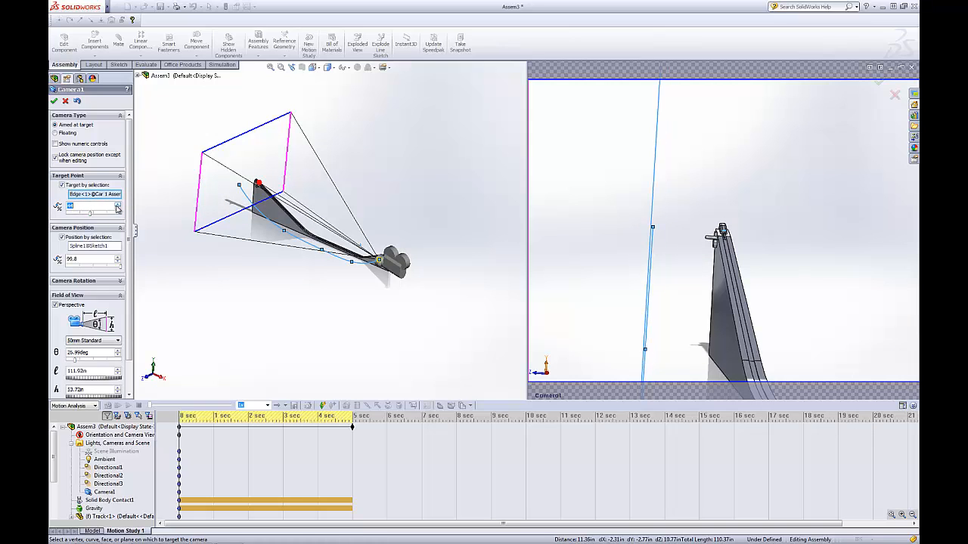
left_click(117, 211)
left_click(118, 211)
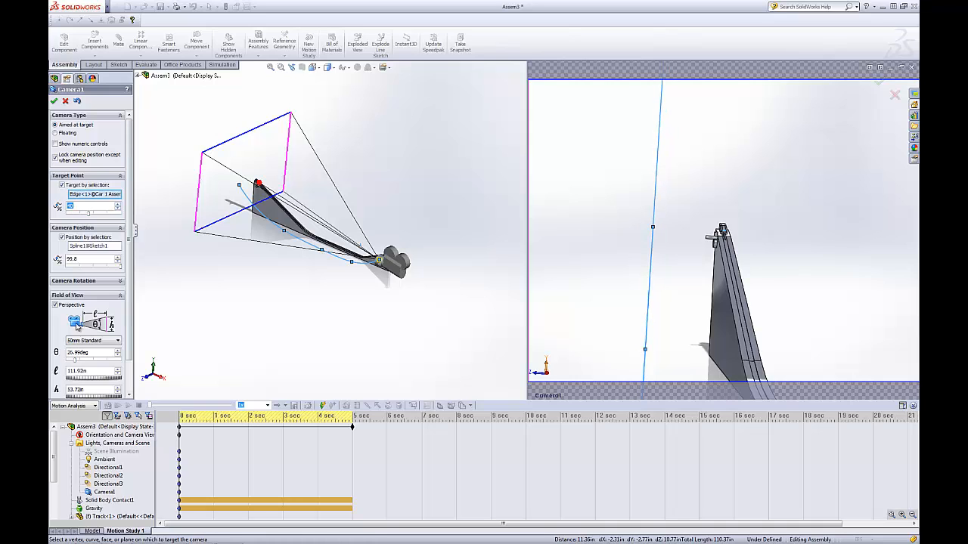
Slide the camera along the spline to its start beside the high end of the track, at 0%, and accept
scroll(121, 302, "down", 2)
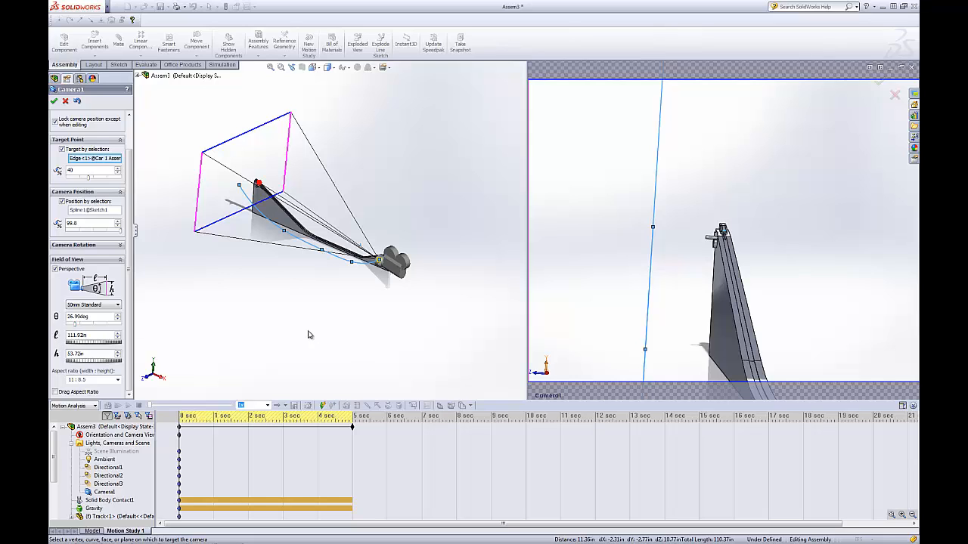
left_click_drag(385, 266, 213, 198)
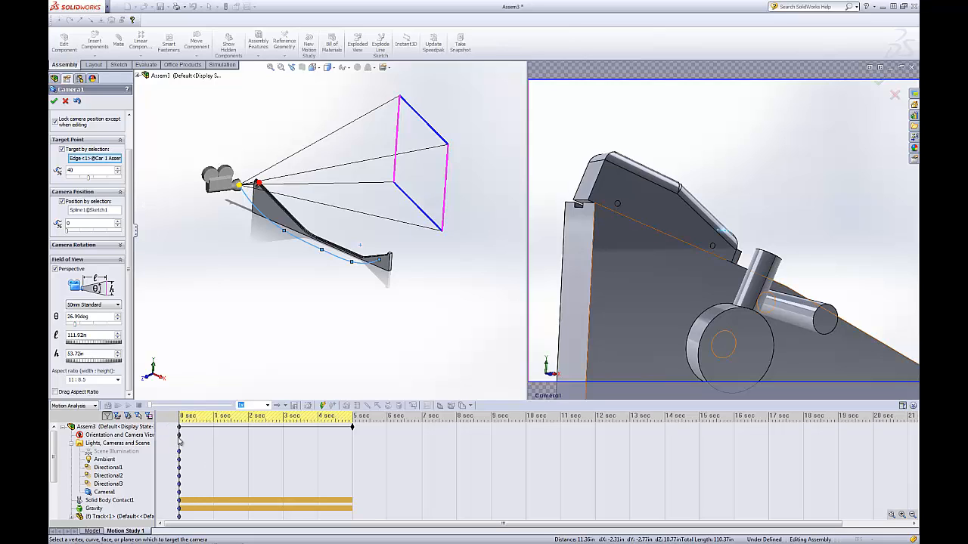
left_click(54, 101)
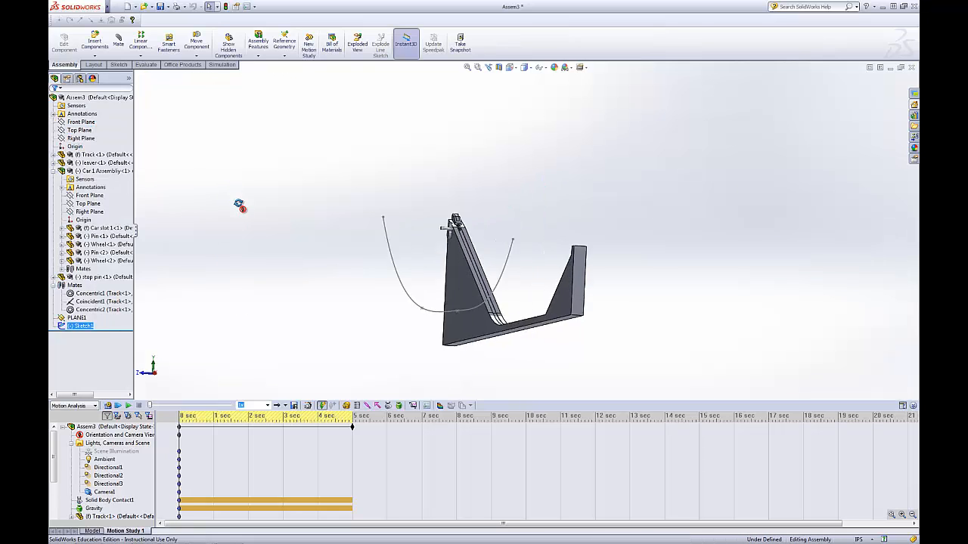
Show the cameras in the graphics area
right_click(121, 490)
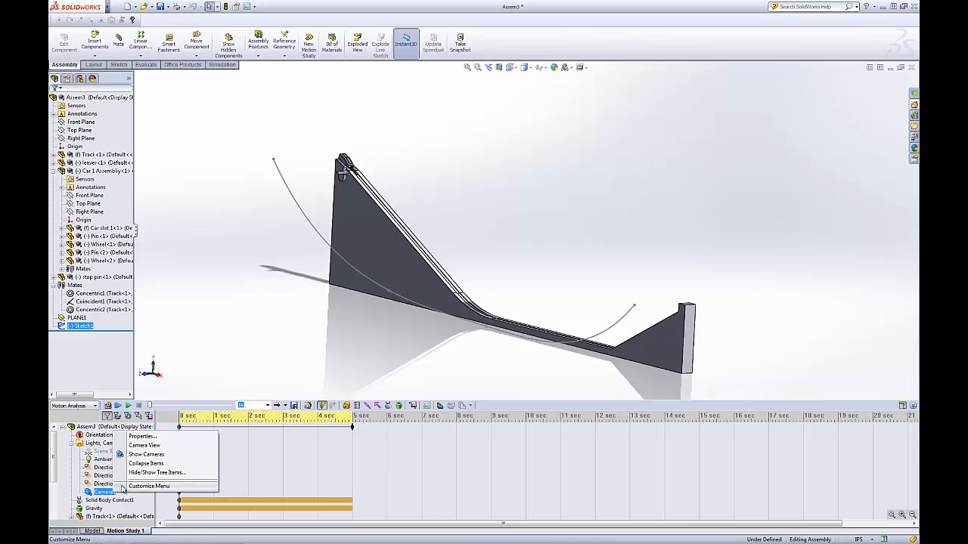
left_click(146, 454)
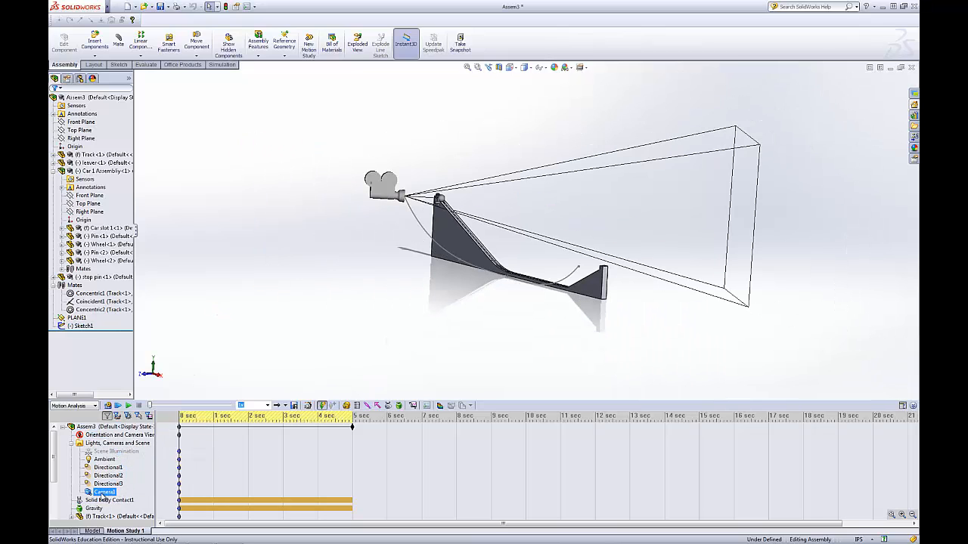
right_click(114, 491)
left_click(239, 305)
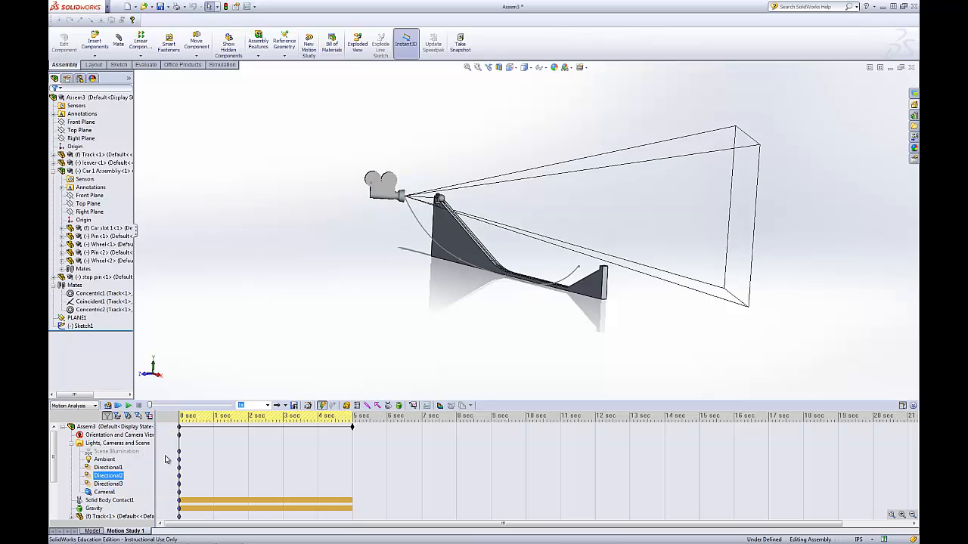
At 5 seconds in the motion study, slide Camera1 along the spline to 99.8%, beside the low end of the track, and accept
left_click(180, 429)
left_click_drag(180, 418, 353, 420)
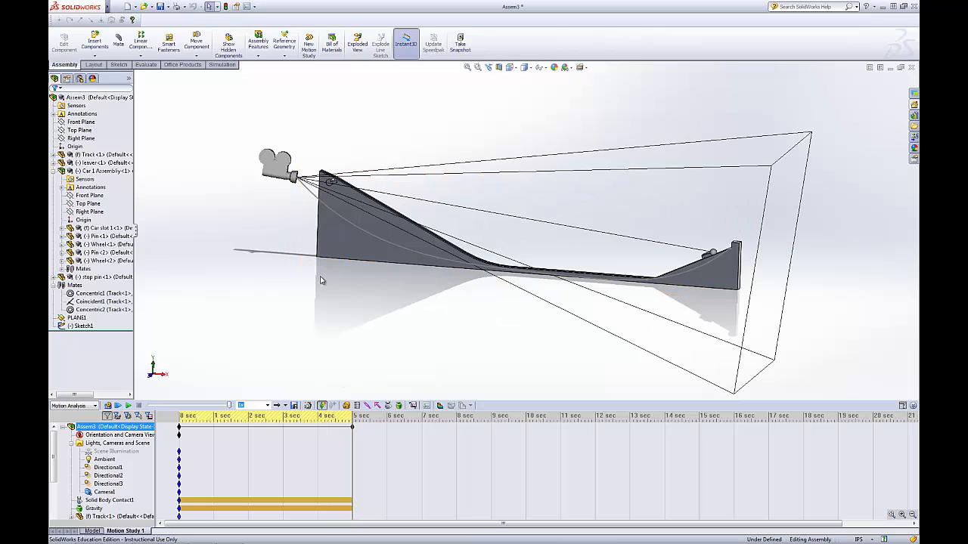
right_click(104, 492)
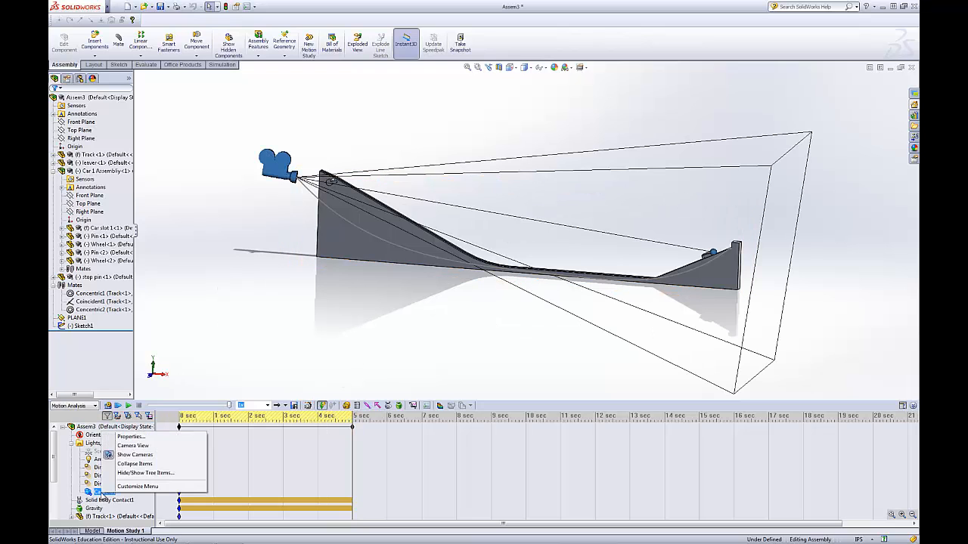
left_click(121, 437)
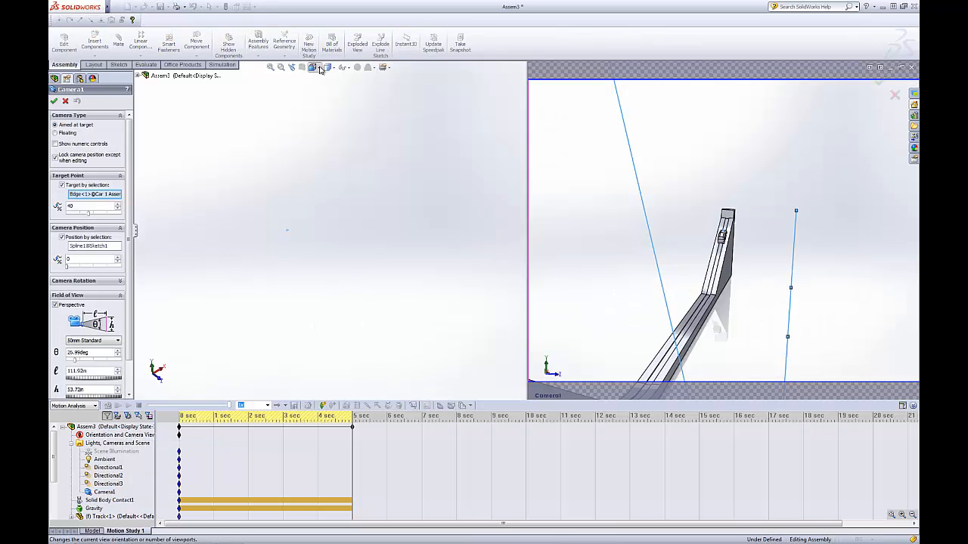
left_click(320, 70)
left_click(320, 173)
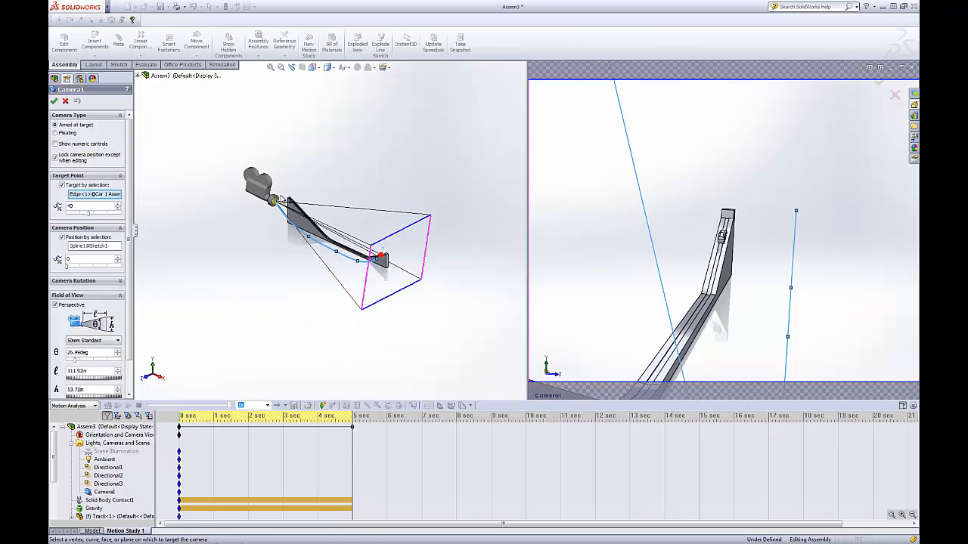
left_click_drag(281, 213, 399, 286)
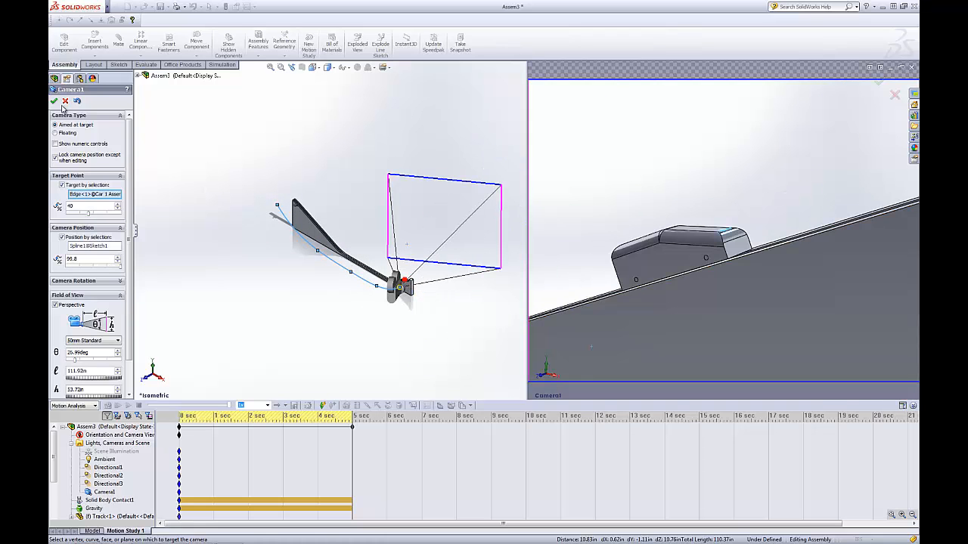
left_click(54, 102)
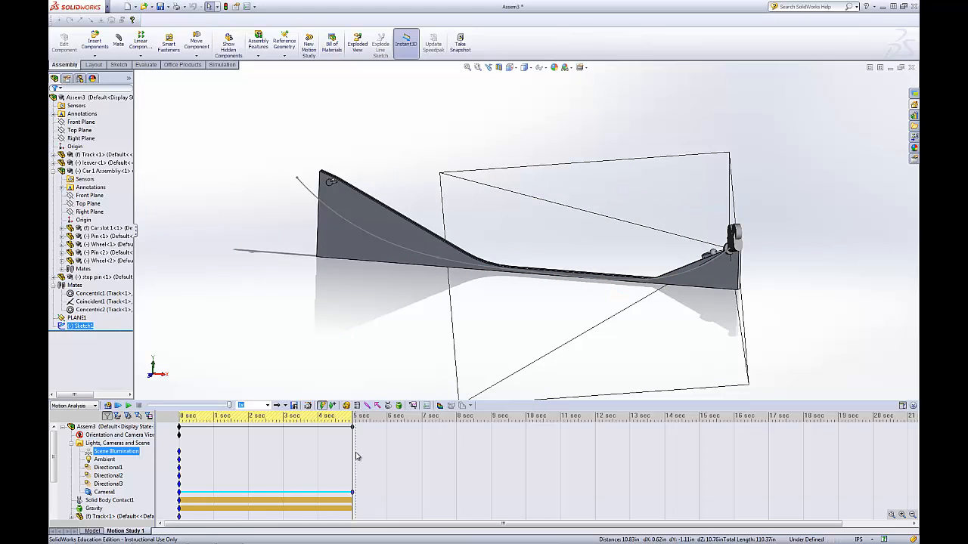
Return the motion study to 0 seconds and play it through the Camera1 view
left_click_drag(353, 452, 180, 447)
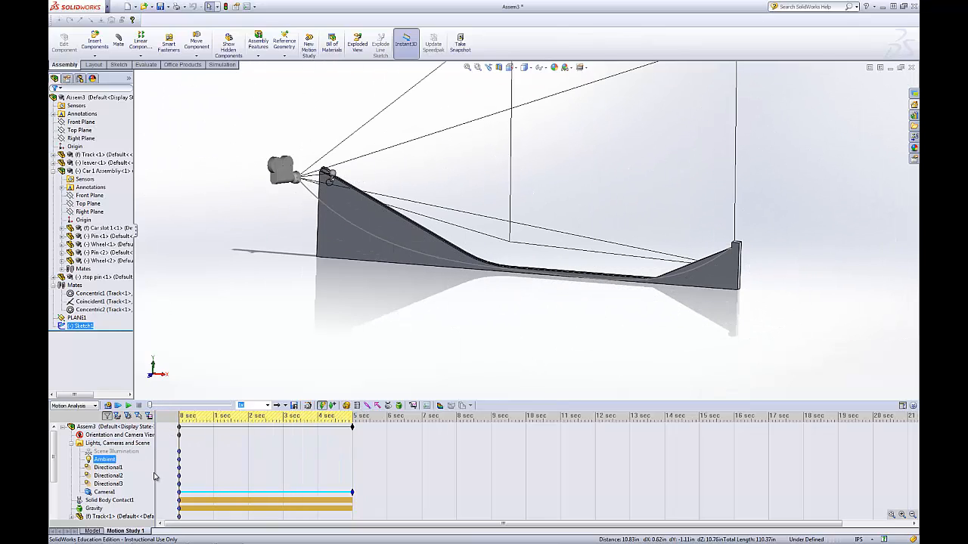
right_click(110, 493)
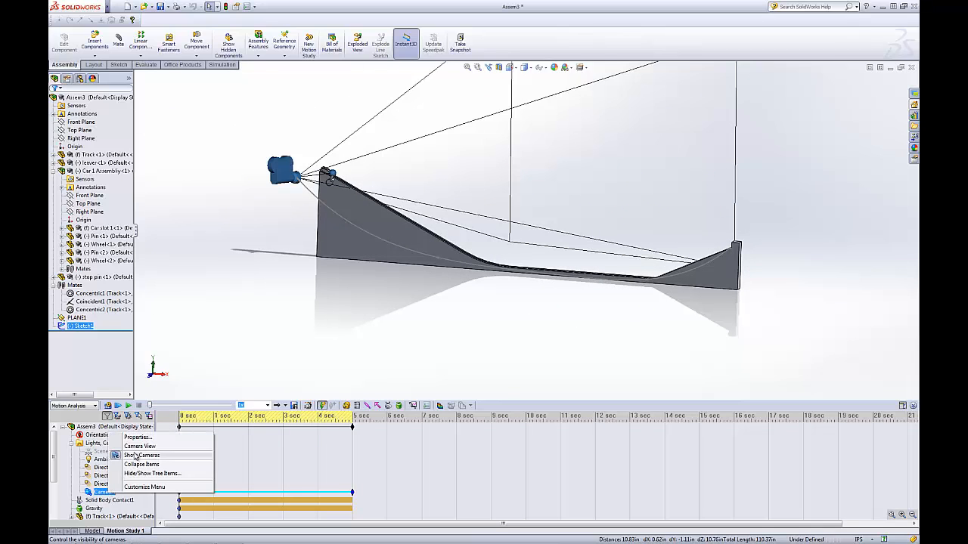
left_click(139, 452)
left_click(128, 407)
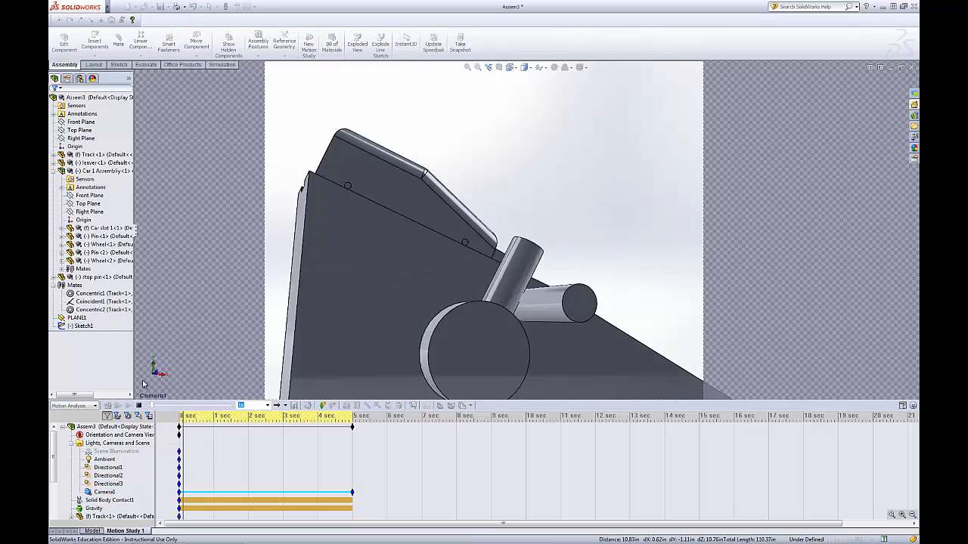